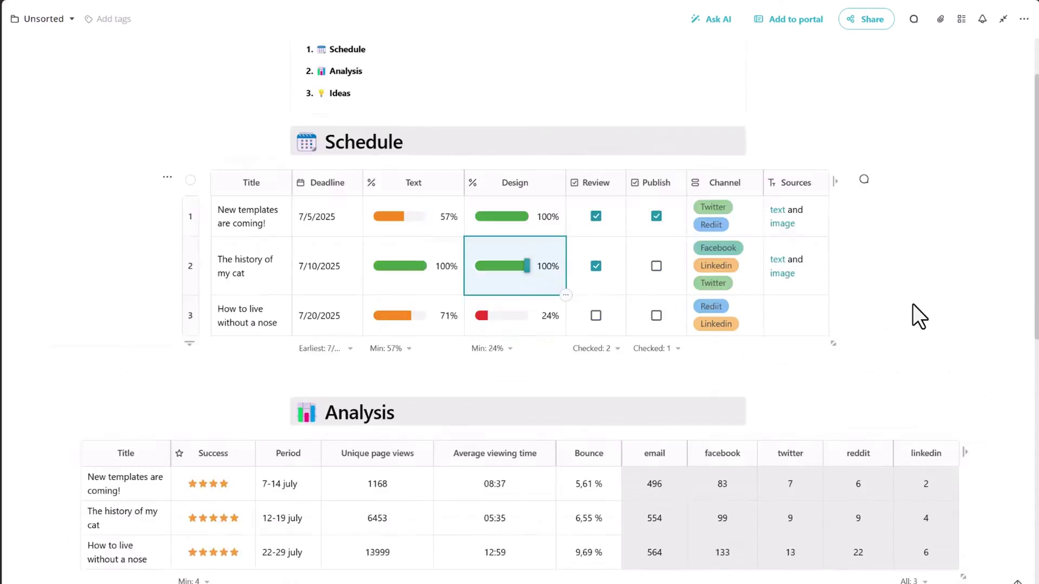
{"action": "scroll", "coordinate": [913, 305], "scroll_direction": "down", "scroll_amount": 5}
{"action": "scroll", "coordinate": [913, 303], "scroll_direction": "down", "scroll_amount": 3}
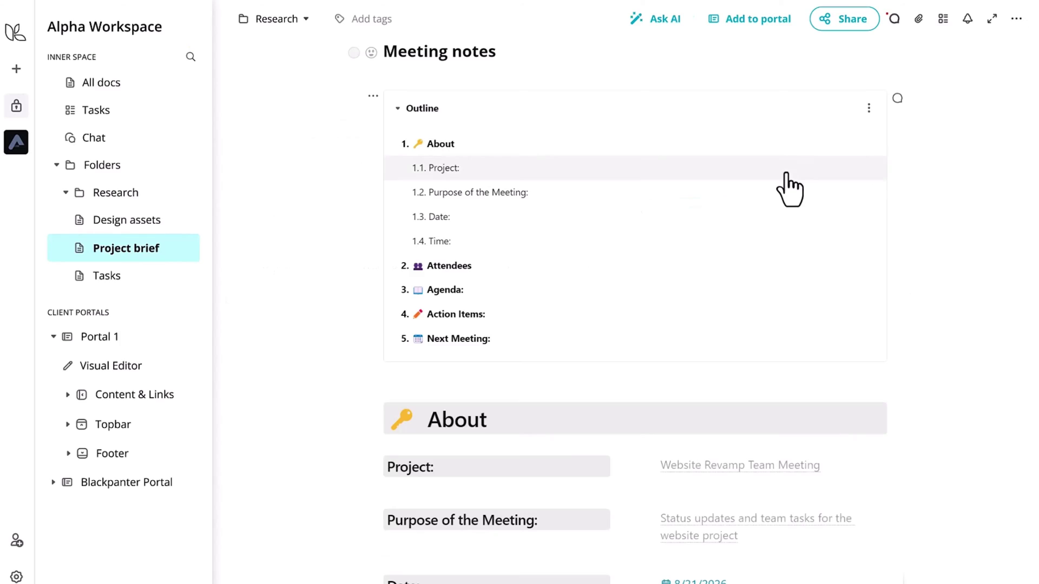
{"action": "scroll", "coordinate": [788, 186], "scroll_direction": "down", "scroll_amount": 3}
{"action": "scroll", "coordinate": [784, 169], "scroll_direction": "down", "scroll_amount": 4}
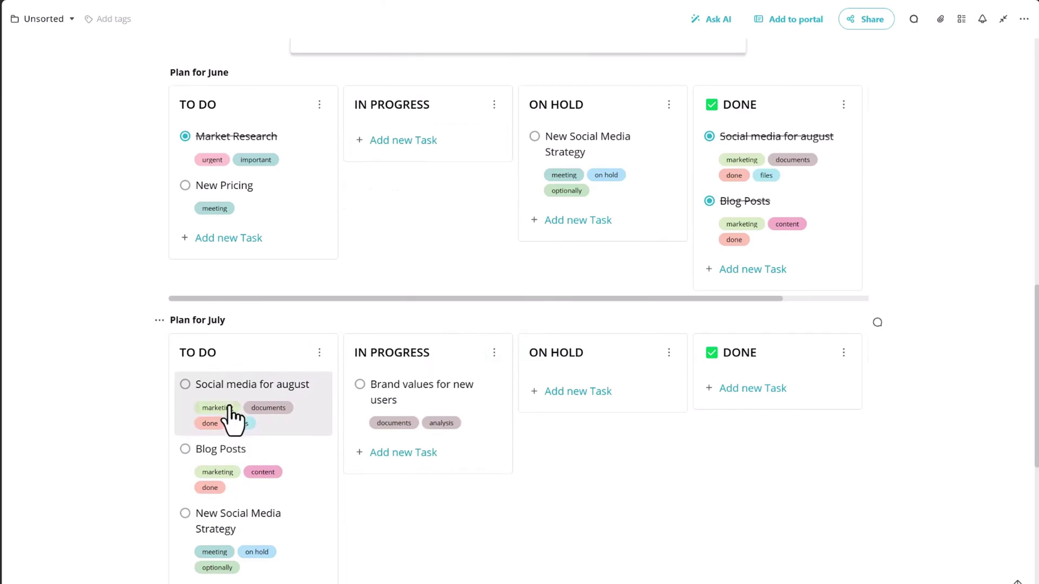
Move 'Social media for august' to June's On Hold, then add Project brief to portal Research and preview it.
{"action": "mouse_move", "coordinate": [234, 416]}
{"action": "left_mouse_down"}
{"action": "mouse_move", "coordinate": [618, 165]}
{"action": "mouse_move", "coordinate": [605, 162]}
{"action": "left_mouse_up"}
{"action": "scroll", "coordinate": [596, 267], "scroll_direction": "up", "scroll_amount": 3}
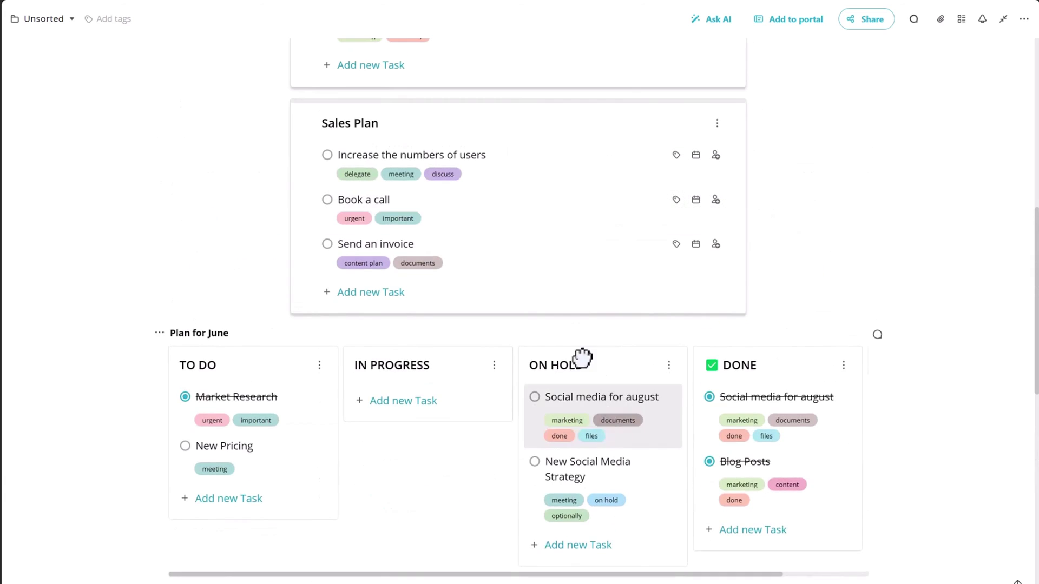
{"action": "left_click_drag", "start_coordinate": [600, 398], "coordinate": [493, 207]}
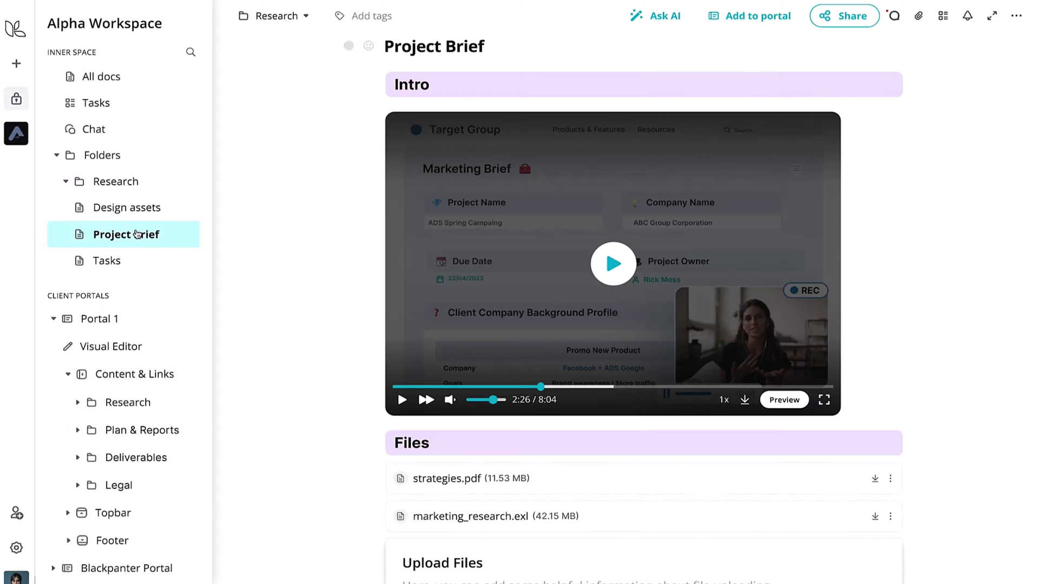
{"action": "left_click_drag", "start_coordinate": [136, 234], "coordinate": [138, 398]}
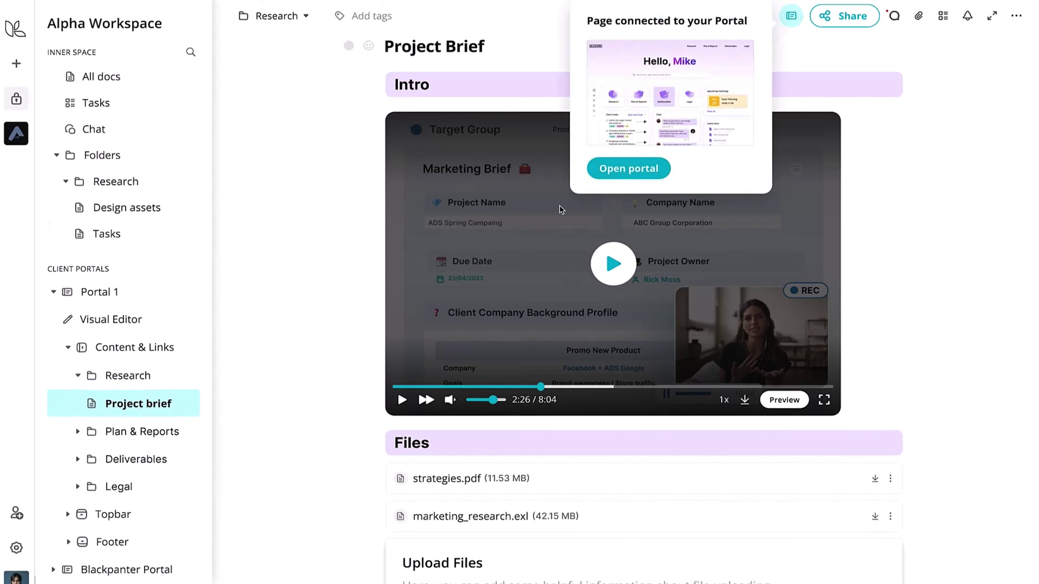
{"action": "left_click", "coordinate": [608, 177]}
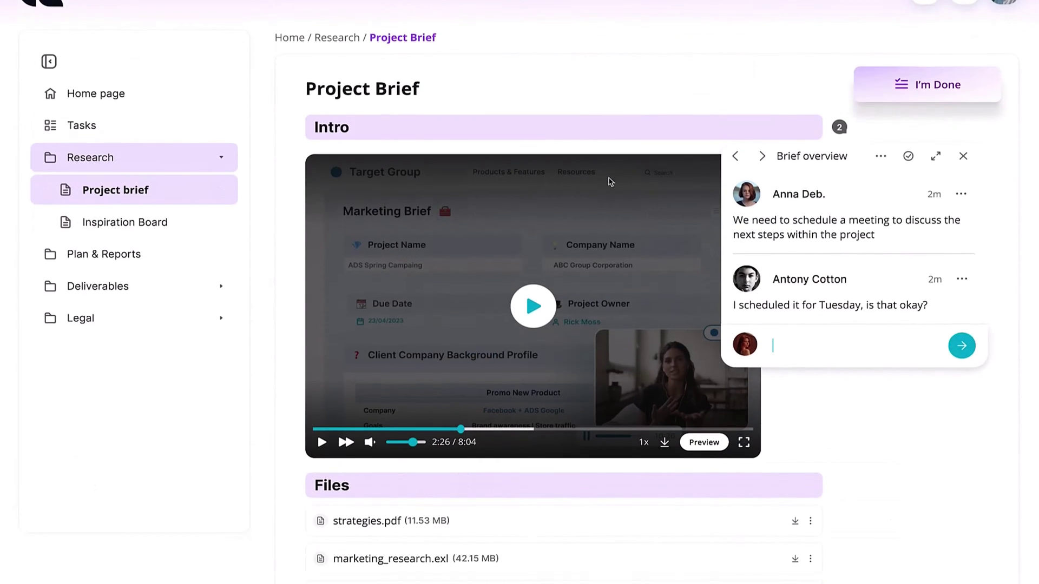
{"action": "scroll", "coordinate": [610, 182], "scroll_direction": "down", "scroll_amount": 3}
{"action": "scroll", "coordinate": [610, 181], "scroll_direction": "down", "scroll_amount": 5}
{"action": "scroll", "coordinate": [609, 182], "scroll_direction": "down", "scroll_amount": 2}
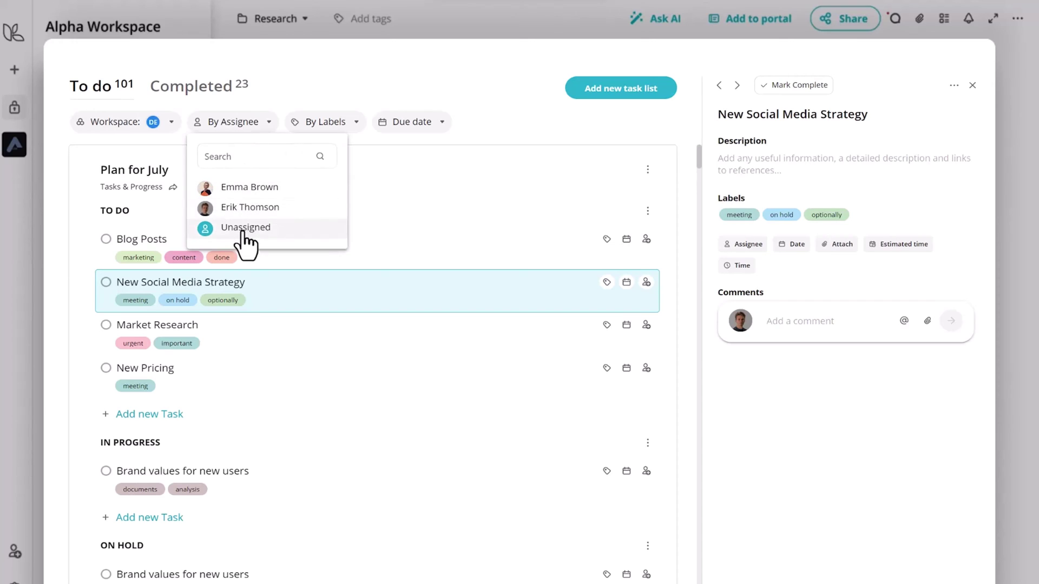
Browse the task filter options for Labels and Due date, then close the due date list.
{"action": "left_click", "coordinate": [336, 130]}
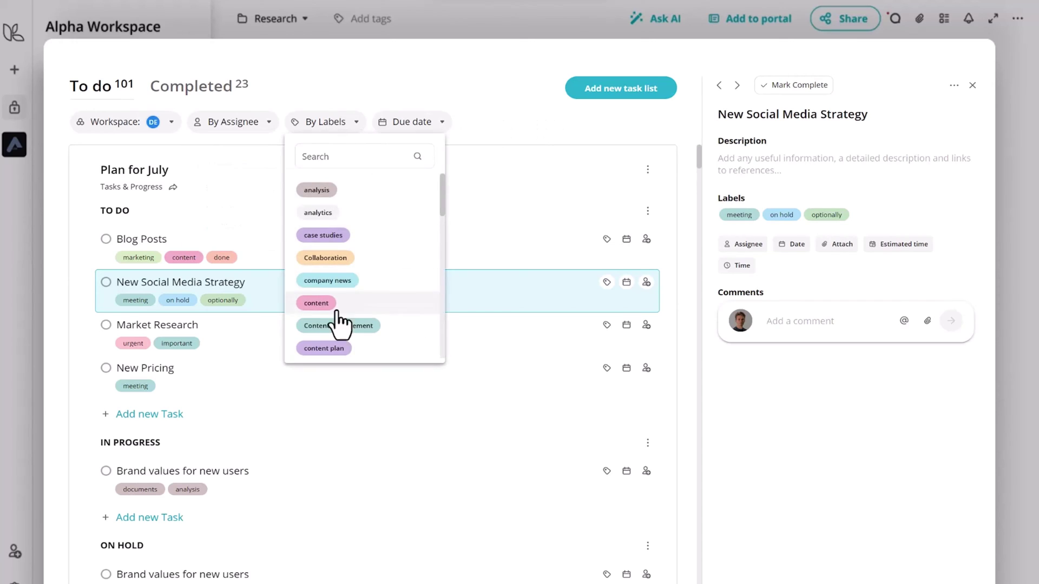
{"action": "left_click", "coordinate": [448, 113]}
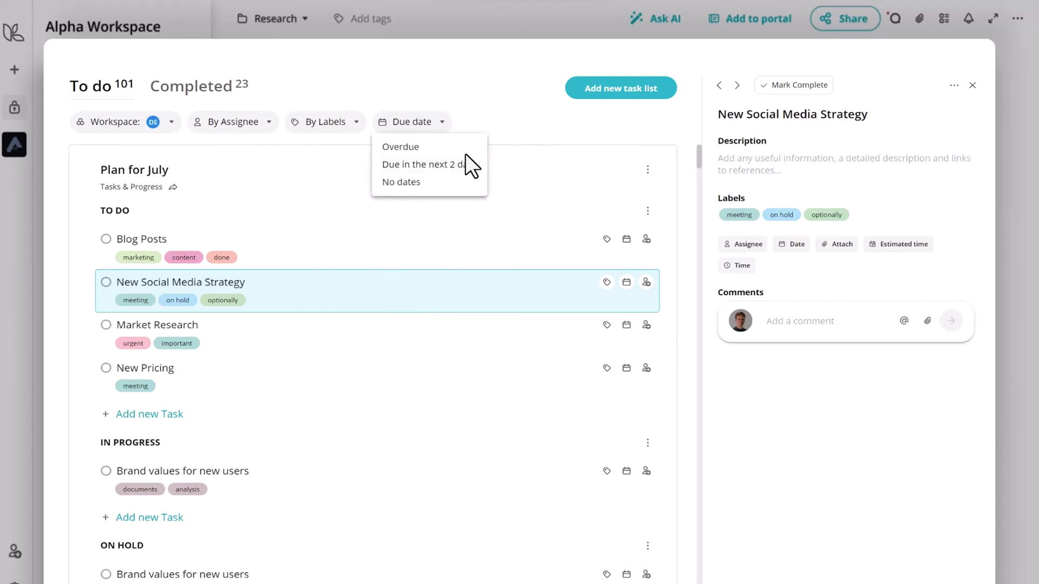
{"action": "left_click", "coordinate": [499, 116]}
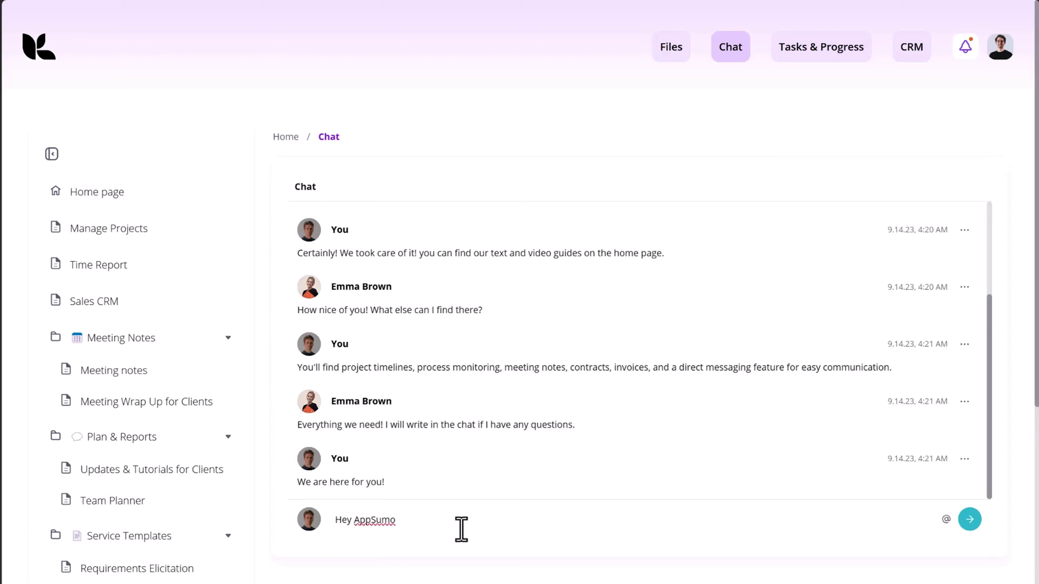
Send 'Hey AppSumo' in the portal chat and dismiss the report's date range picker.
{"action": "key", "text": "Return"}
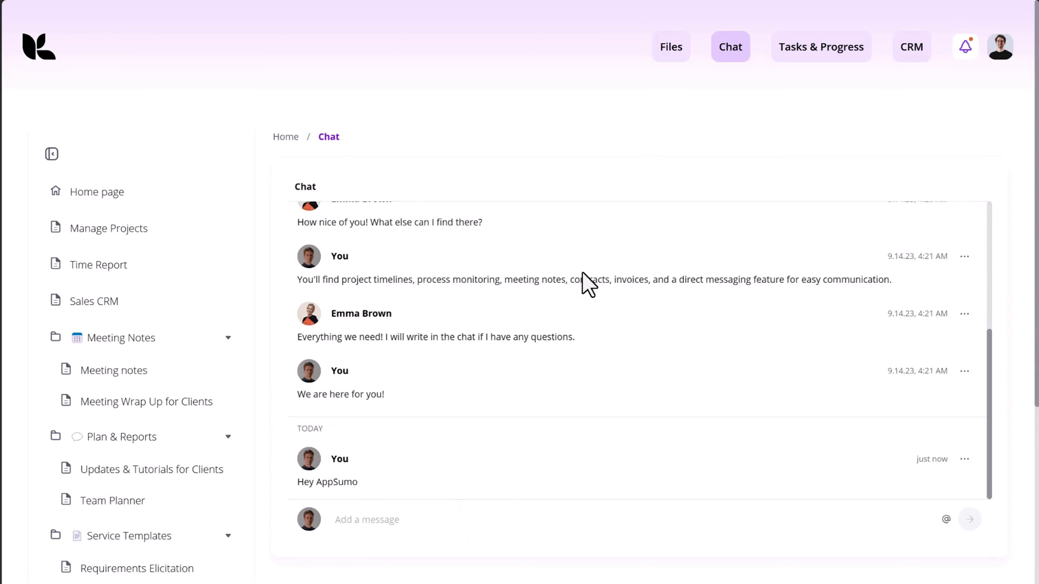
{"action": "scroll", "coordinate": [609, 268], "scroll_direction": "up", "scroll_amount": 2}
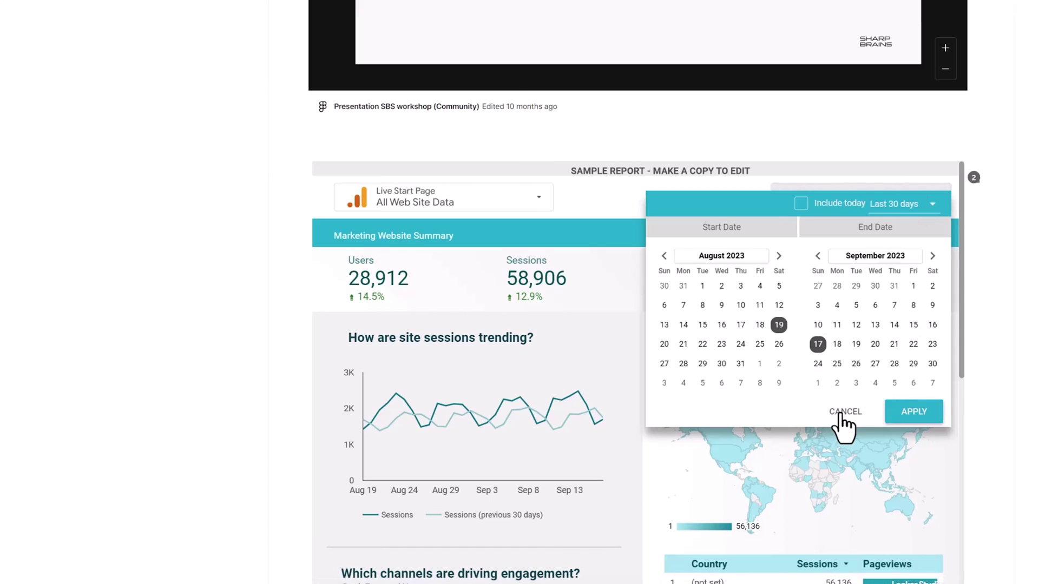
{"action": "left_click", "coordinate": [844, 414]}
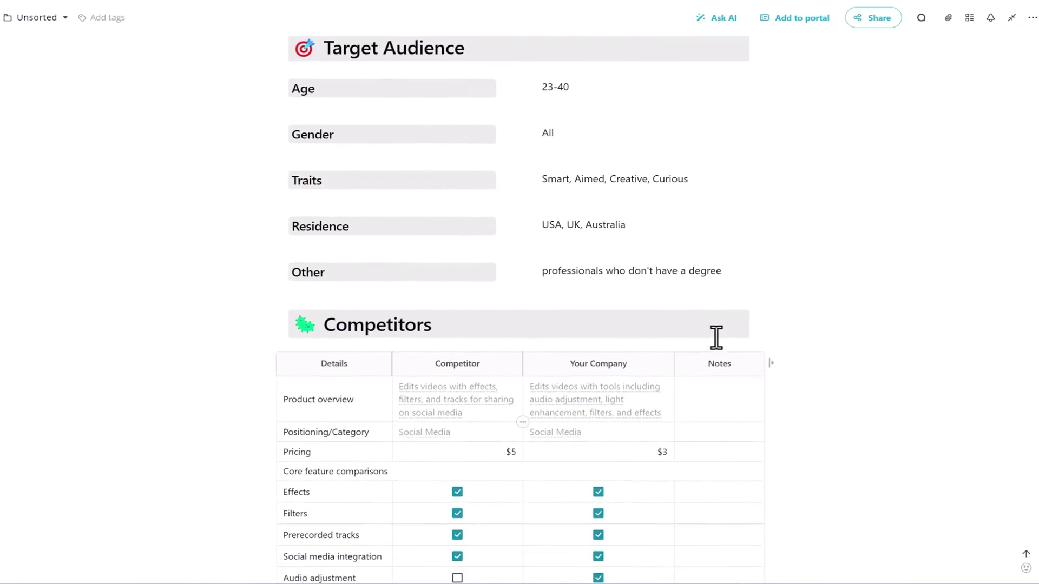
{"action": "scroll", "coordinate": [716, 337], "scroll_direction": "down", "scroll_amount": 2}
{"action": "scroll", "coordinate": [716, 341], "scroll_direction": "down", "scroll_amount": 2}
{"action": "scroll", "coordinate": [717, 342], "scroll_direction": "down", "scroll_amount": 2}
{"action": "scroll", "coordinate": [716, 333], "scroll_direction": "down", "scroll_amount": 3}
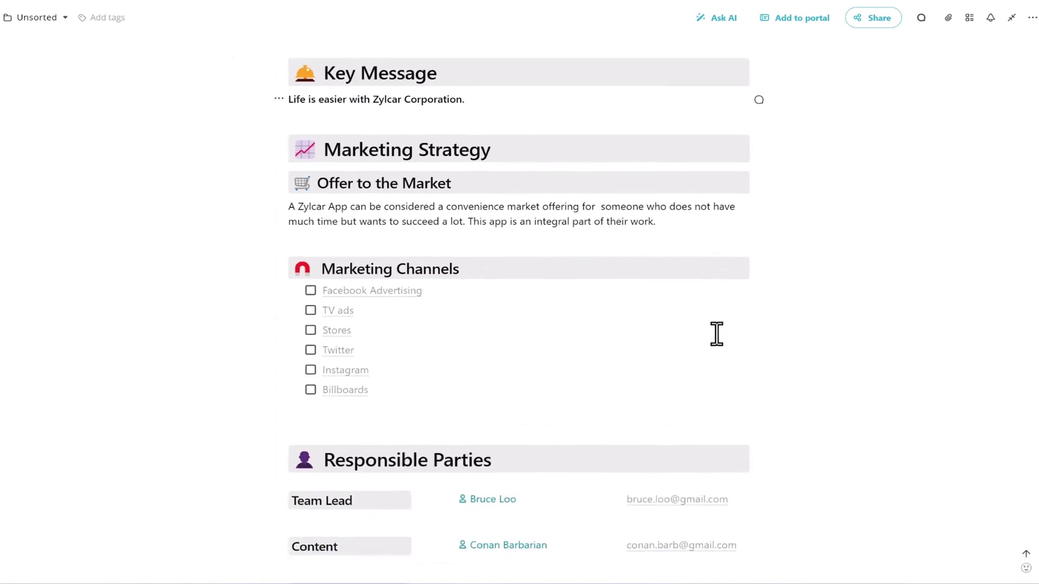
{"action": "scroll", "coordinate": [717, 334], "scroll_direction": "down", "scroll_amount": 2}
{"action": "scroll", "coordinate": [717, 334], "scroll_direction": "down", "scroll_amount": 3}
{"action": "scroll", "coordinate": [717, 334], "scroll_direction": "down", "scroll_amount": 3}
{"action": "scroll", "coordinate": [718, 331], "scroll_direction": "down", "scroll_amount": 3}
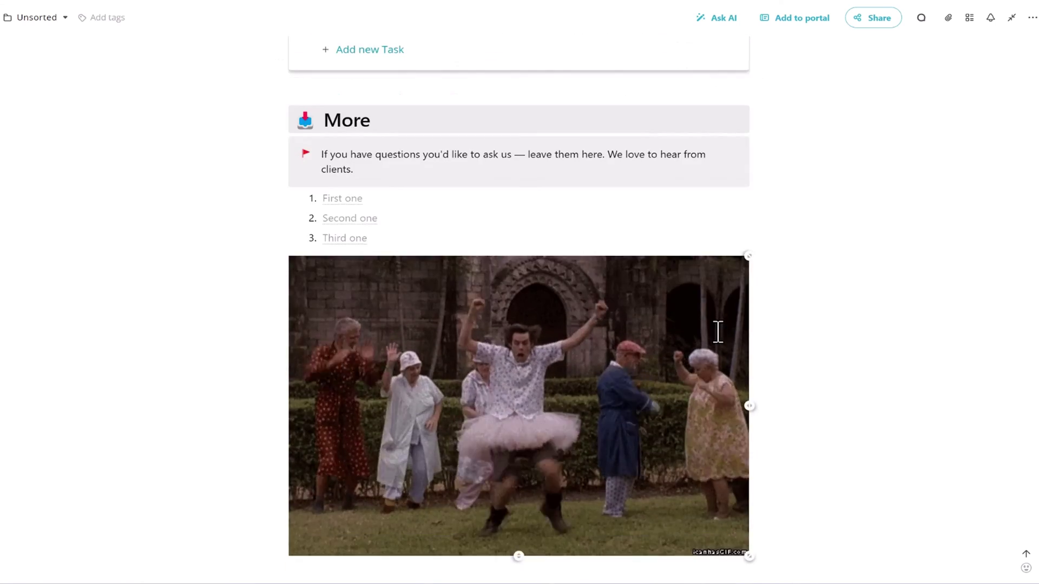